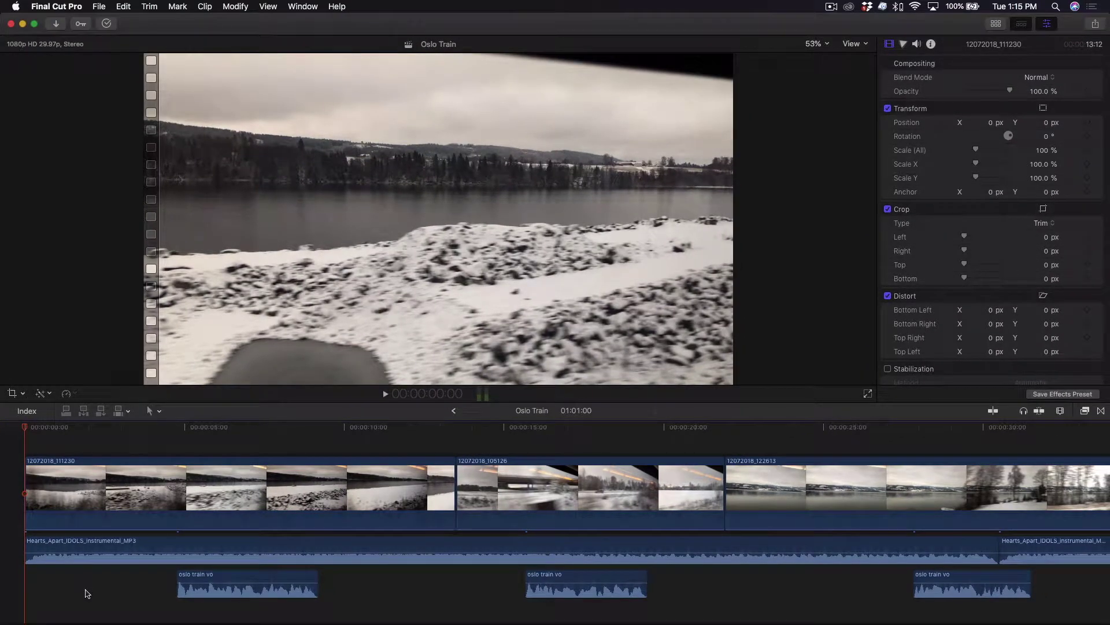
- Play the Oslo Train project from the beginning through the first voiceover to check the music level
key("space")
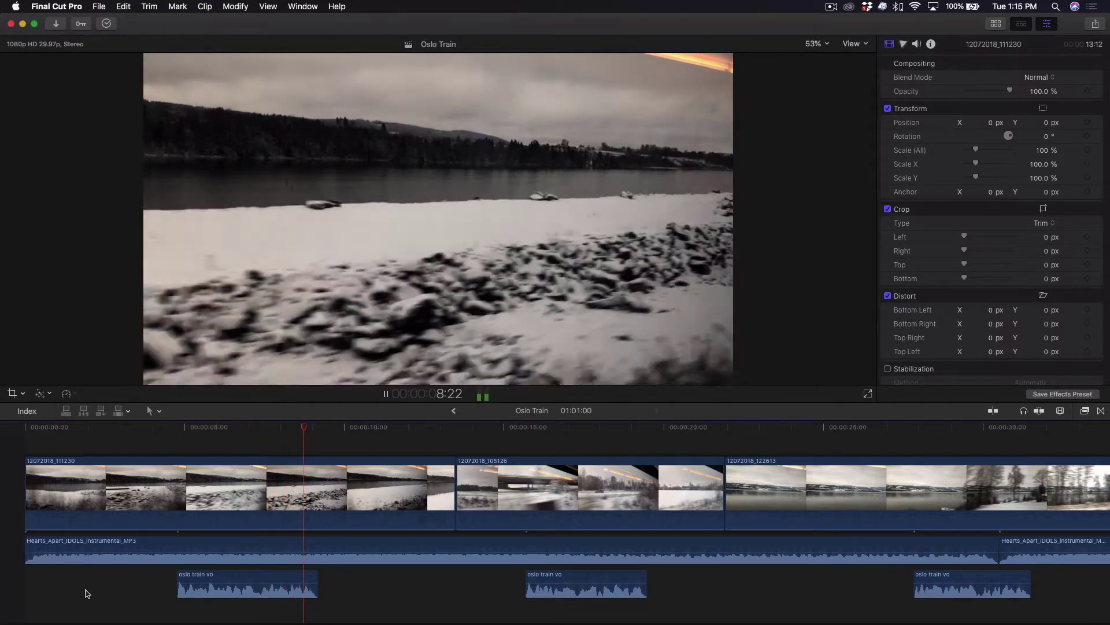
key("space")
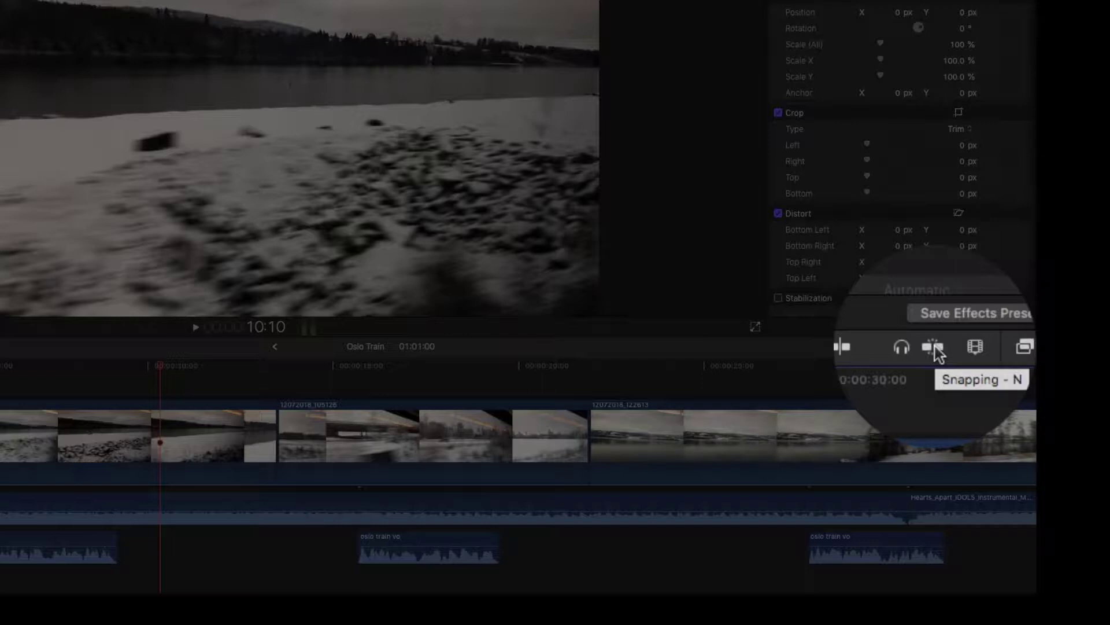
- Turn on snapping, place the playhead at the start of the first voiceover clip and select the music clip above it
left_click(934, 346)
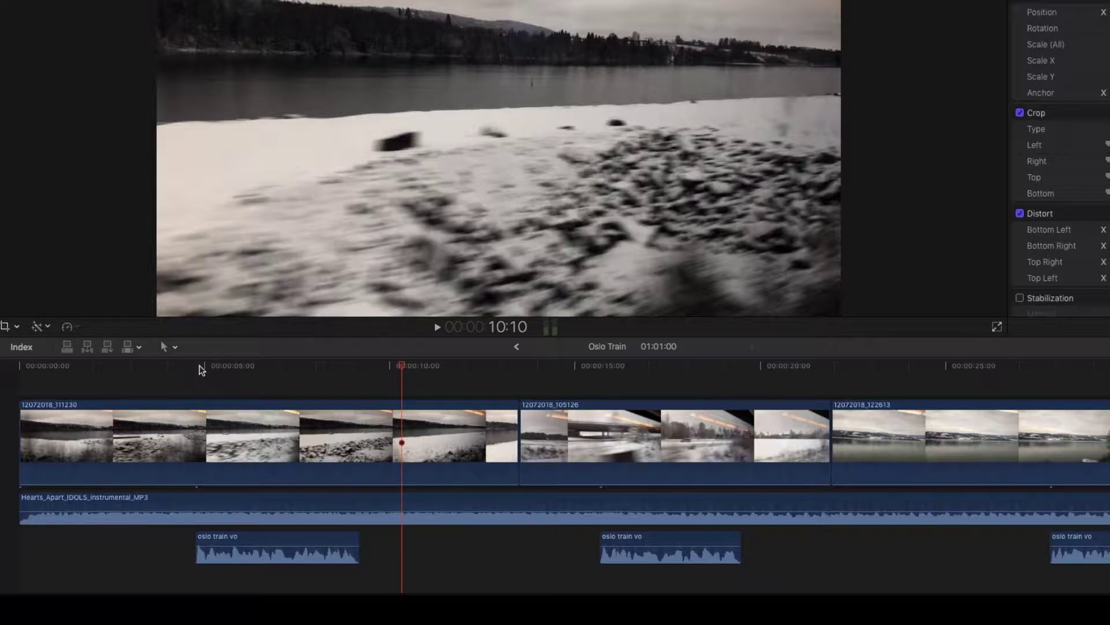
left_click(200, 366)
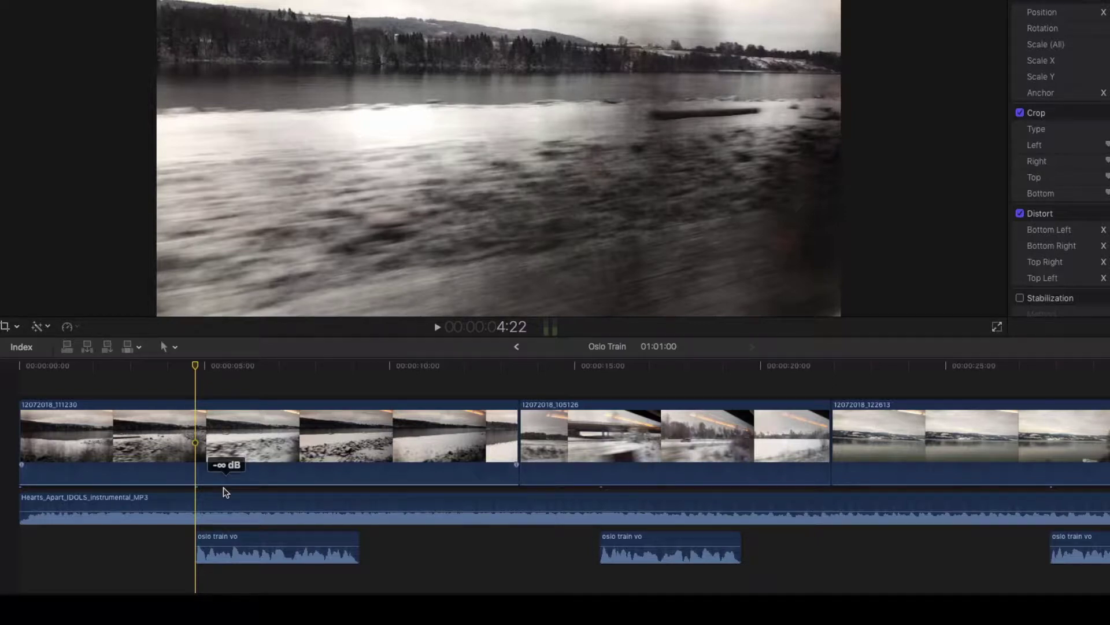
left_click(220, 502)
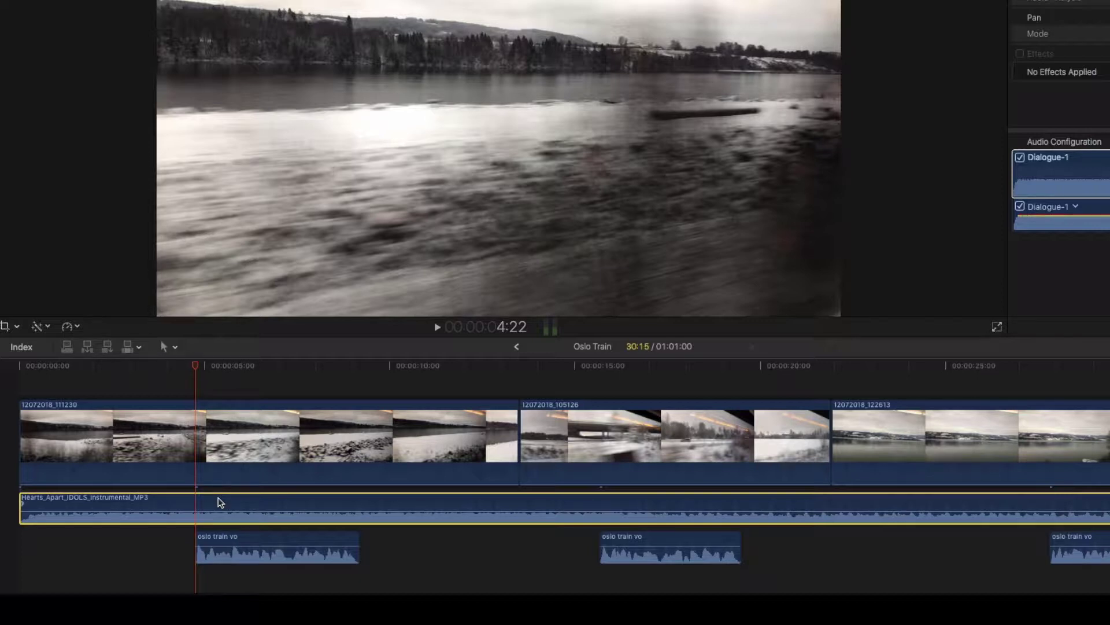
- Add a volume keyframe to the music clip at 4:22, where the first voiceover starts
mouse_move(218, 511)
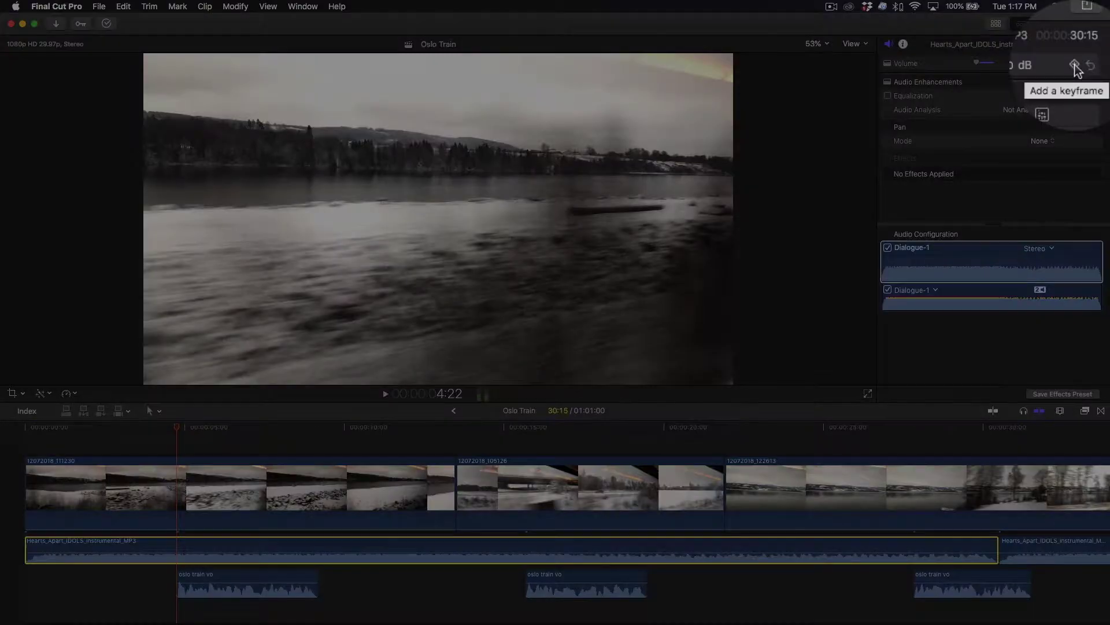
left_click(1088, 64)
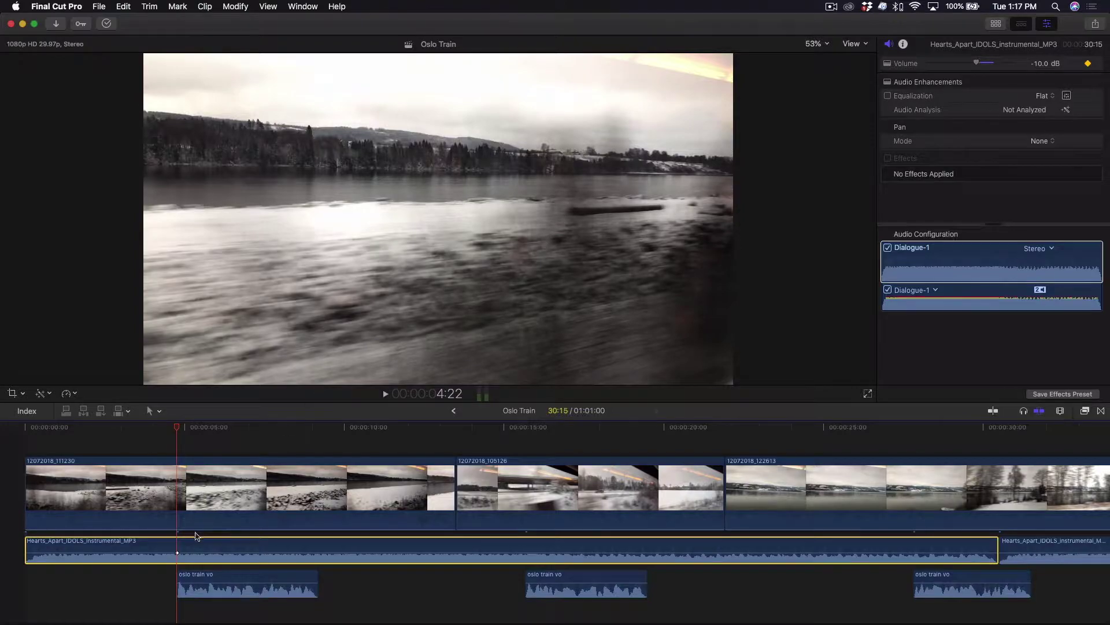
mouse_move(181, 553)
- Step the playhead back frame by frame to 4:08 and add a second volume keyframe to the music clip before the voiceover
left_click(178, 428)
key("Left")
key("Left")
key("Left")
key("Left")
key("Left")
key("Left")
key("Left")
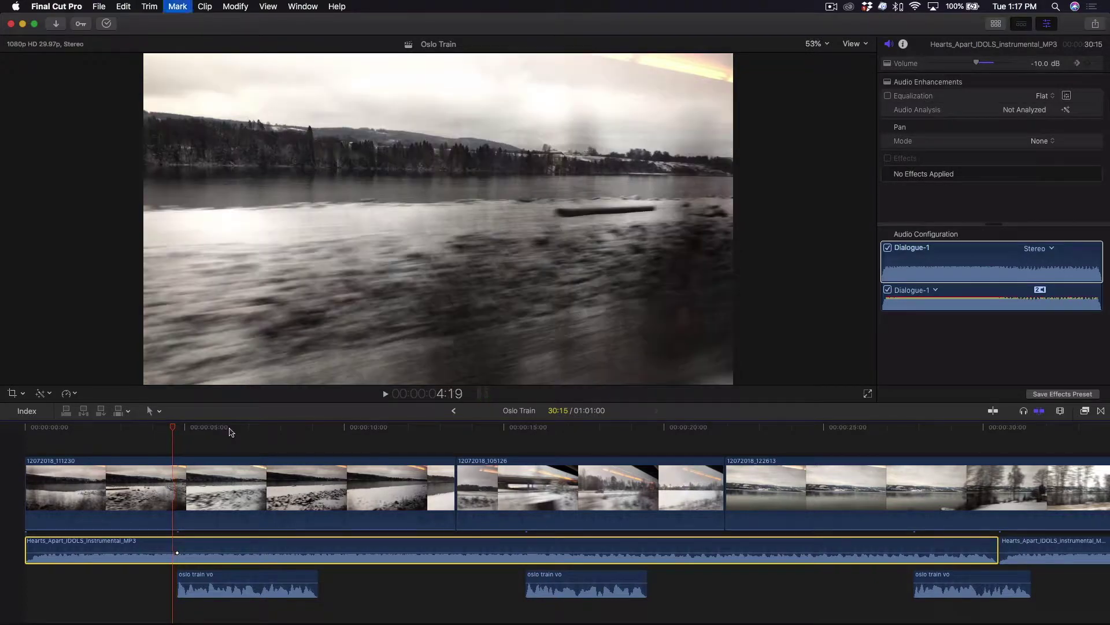
key("Left")
key("Left")
key("Left")
key("Left")
key("Left")
key("Left")
key("Left")
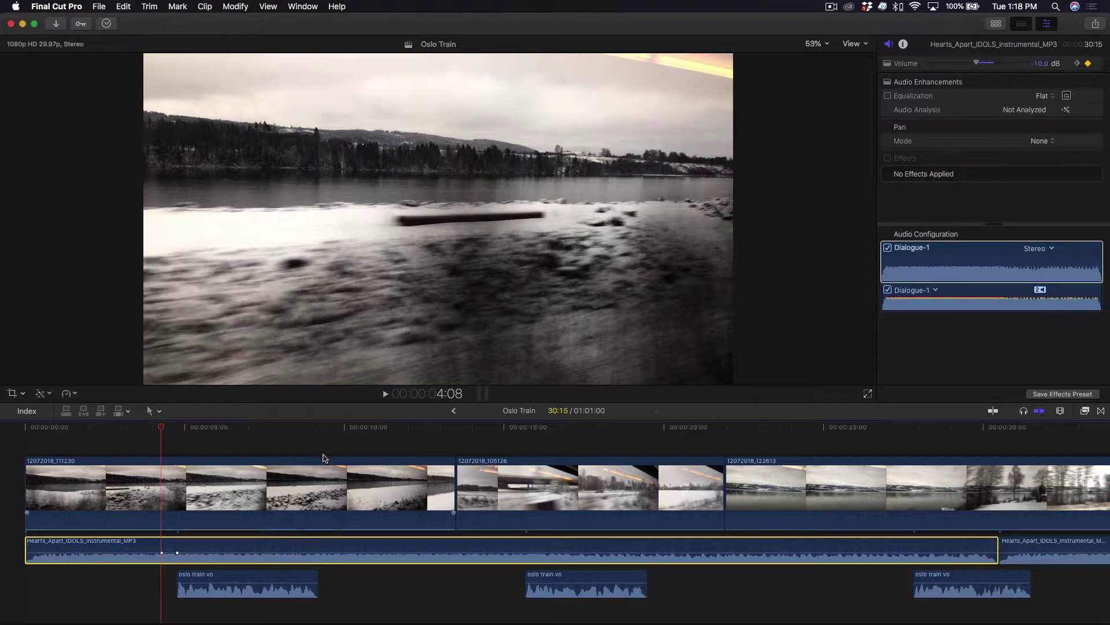
- Add two volume keyframes to the music clip, one at the voiceover's end at 9:06 and one just after it at 9:21
left_click(319, 428)
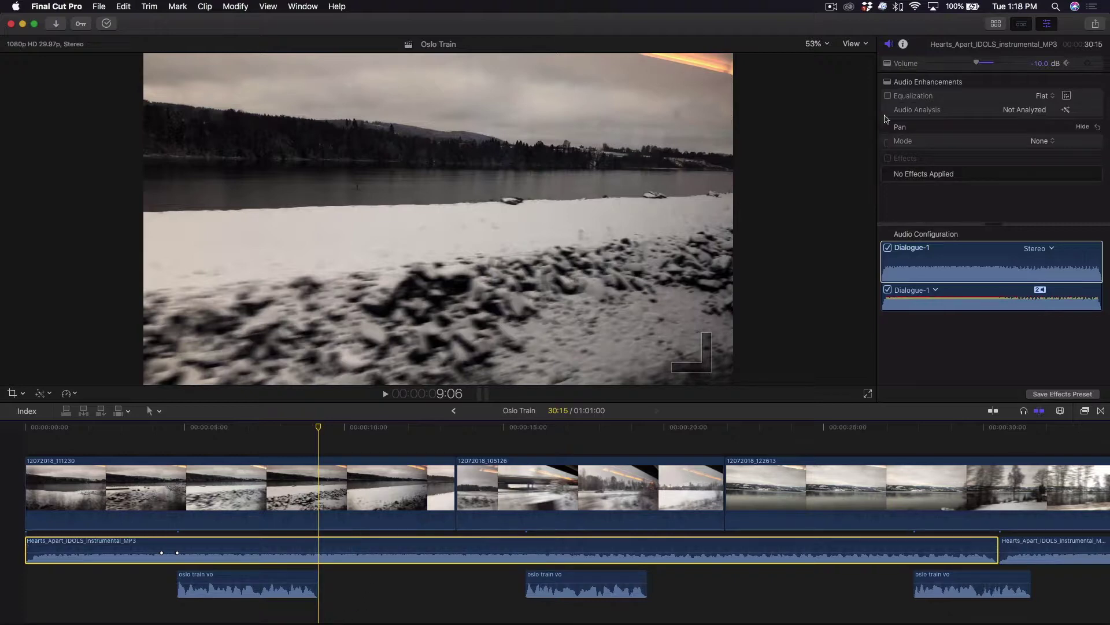
left_click(1088, 64)
key("space")
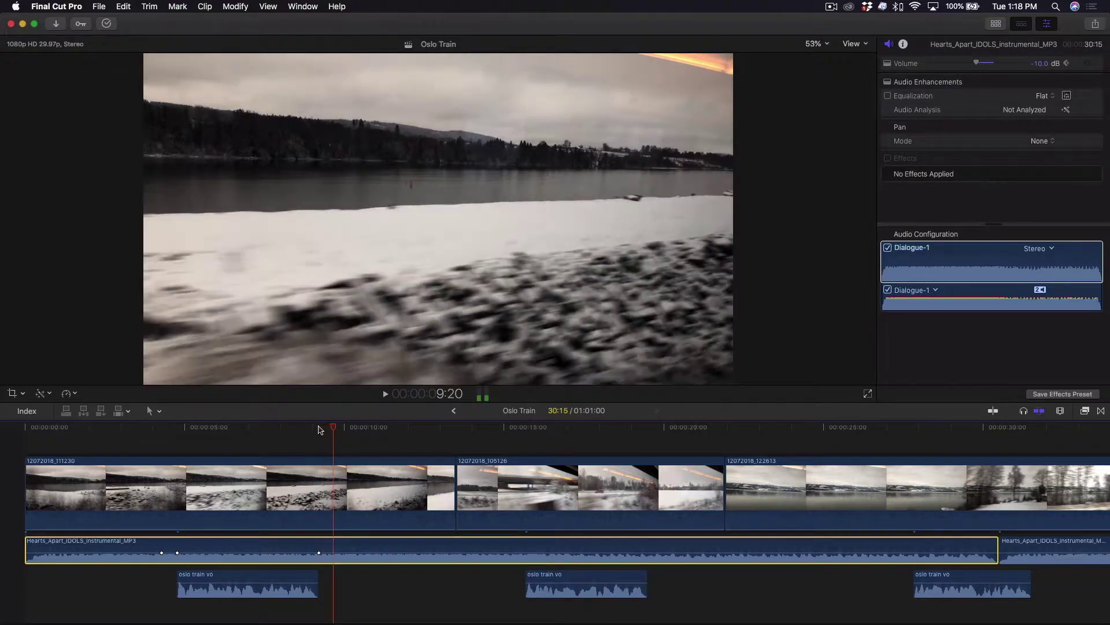
key("Right")
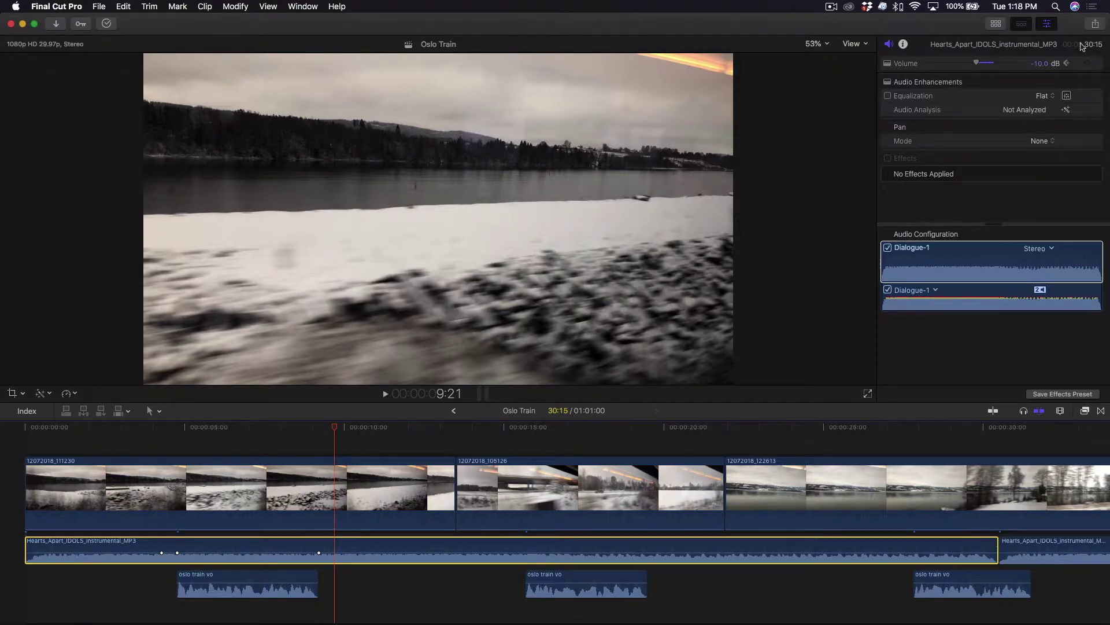
left_click(1087, 64)
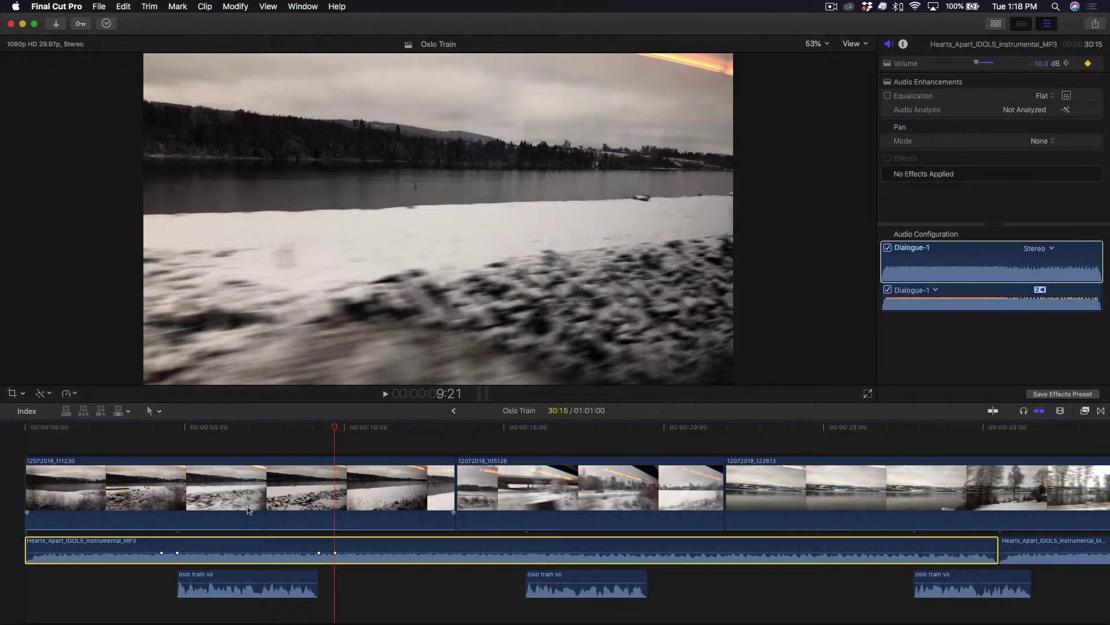
- Lower the music volume between the two inner keyframes to -29.0 dB under the first voiceover
left_click(235, 552)
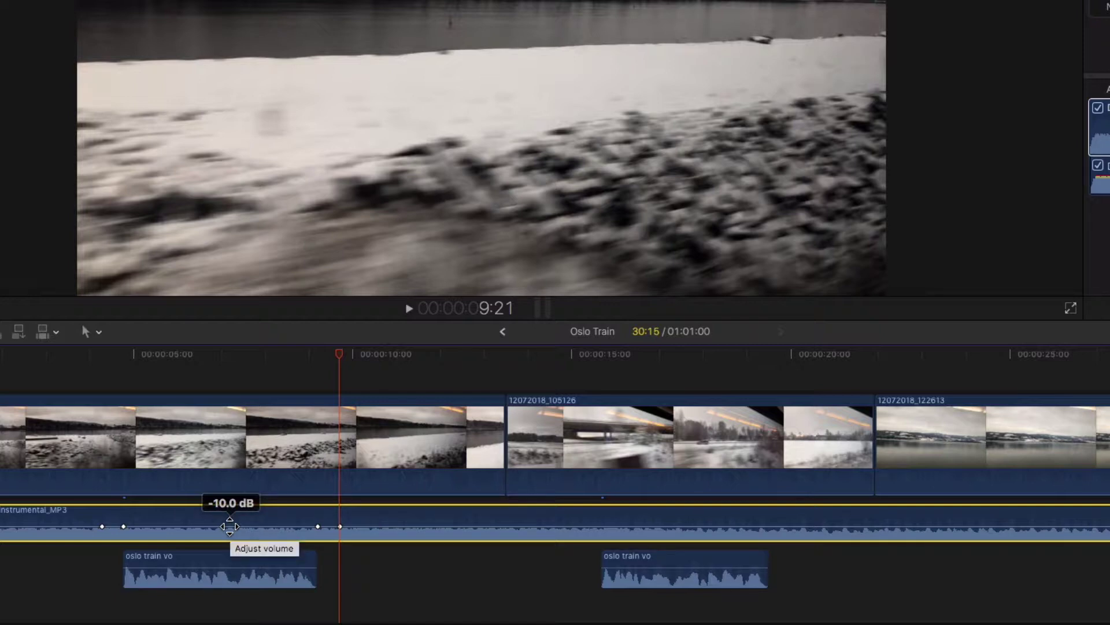
left_click(229, 526)
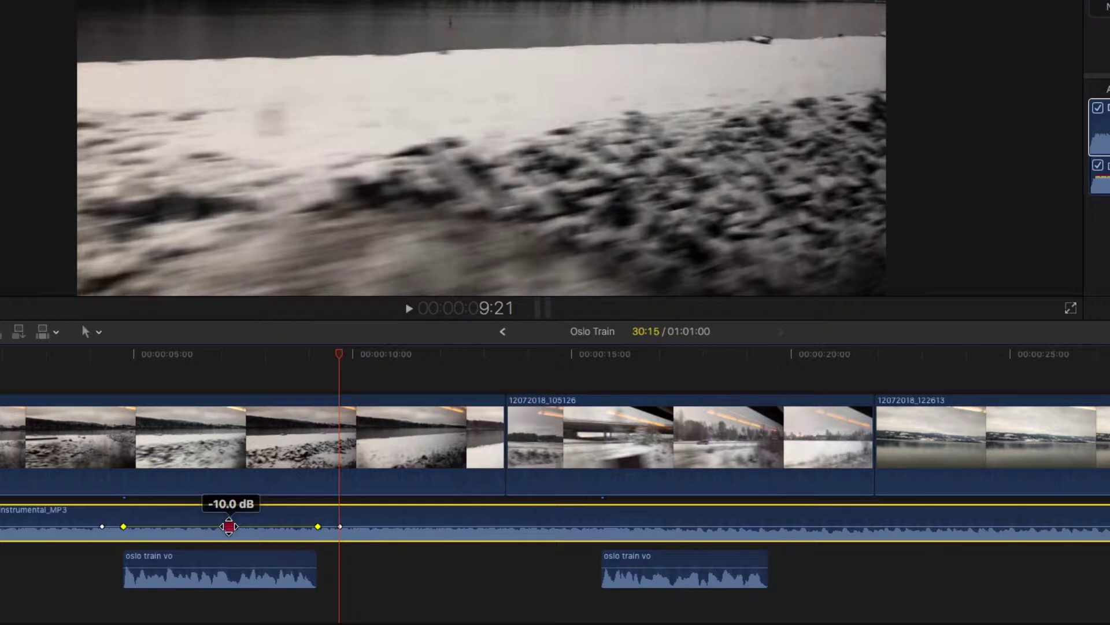
left_click_drag(230, 526, 230, 531)
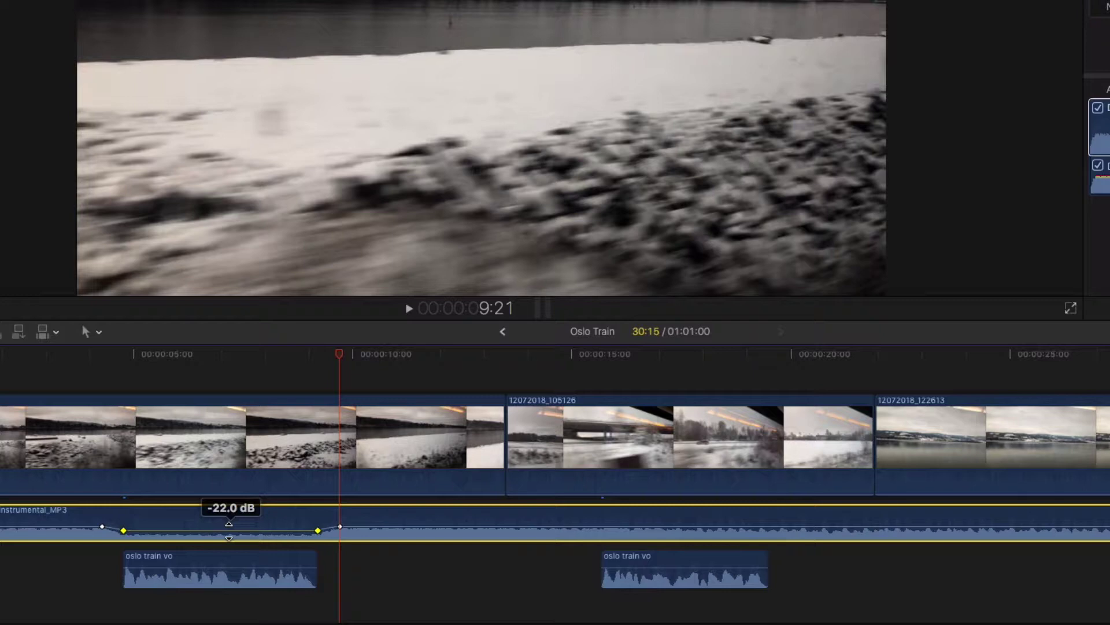
left_click_drag(230, 531, 229, 530)
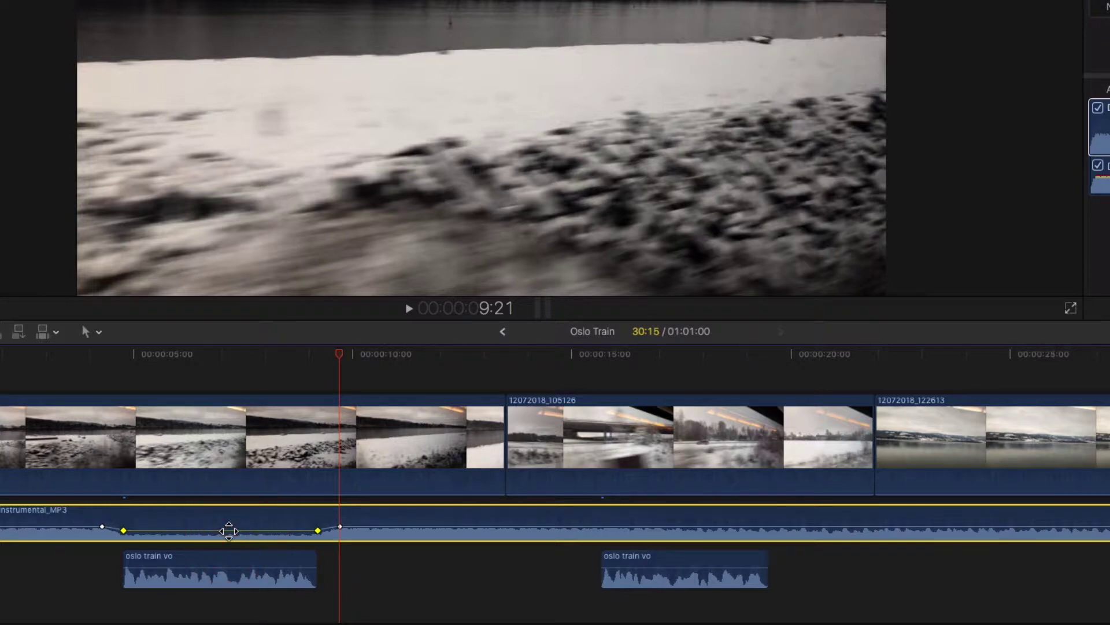
left_click_drag(232, 530, 234, 531)
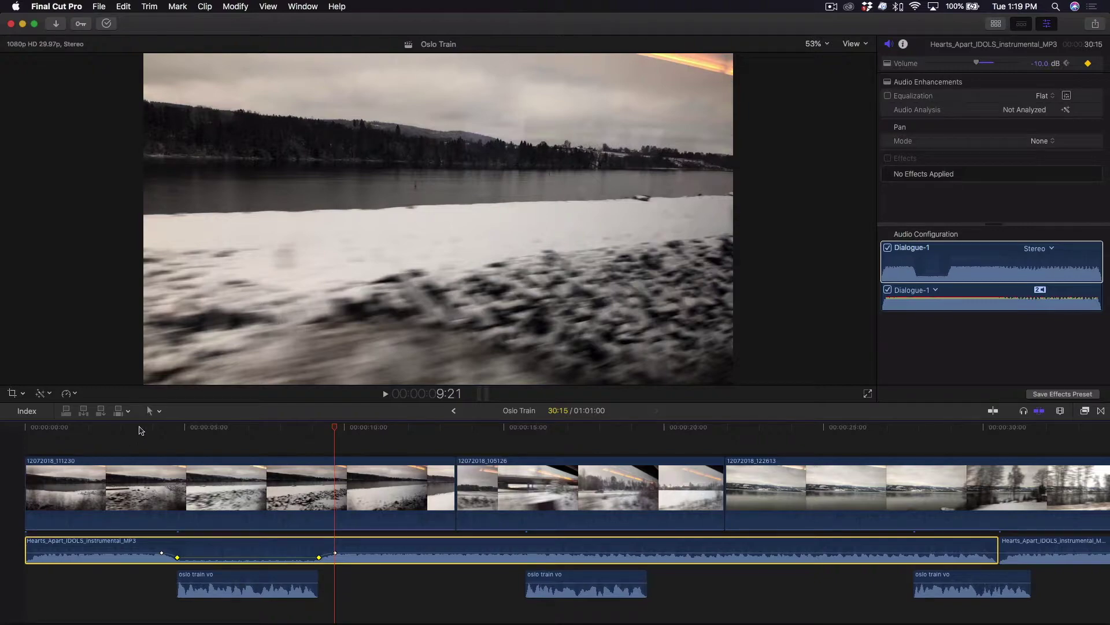
- Play the timeline from 3:17 past the end of the first voiceover to check the lowered music
left_click(140, 429)
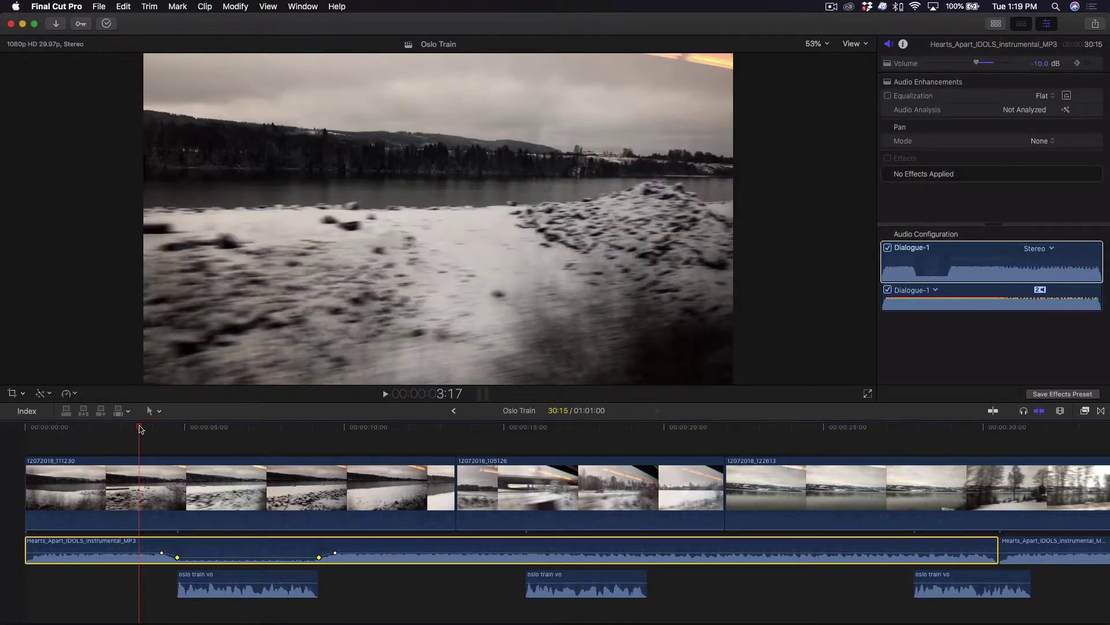
key("space")
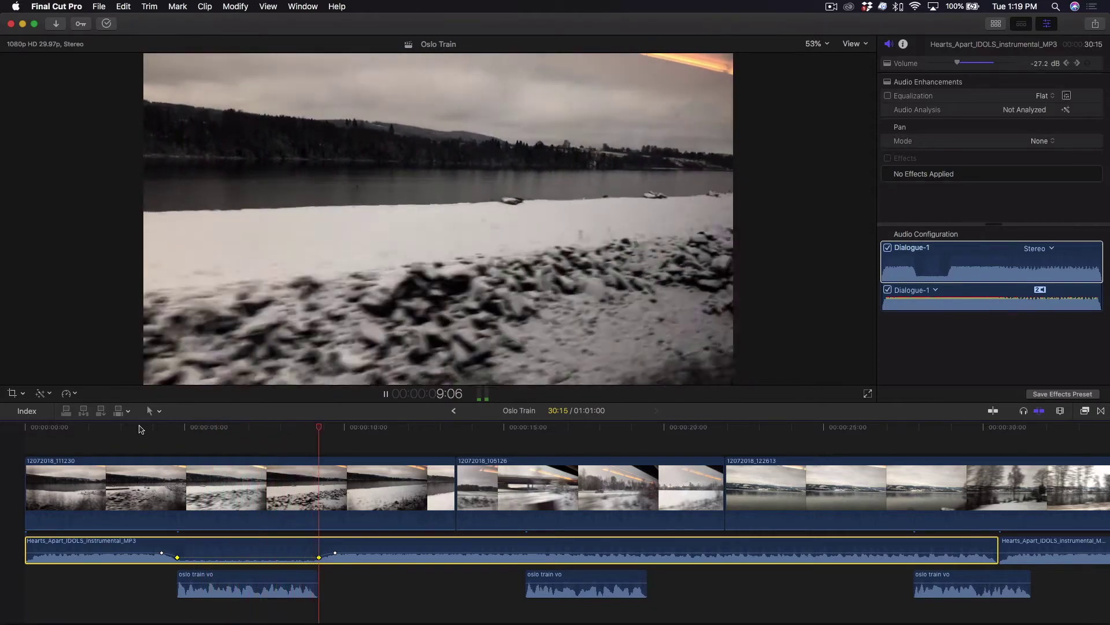
key("space")
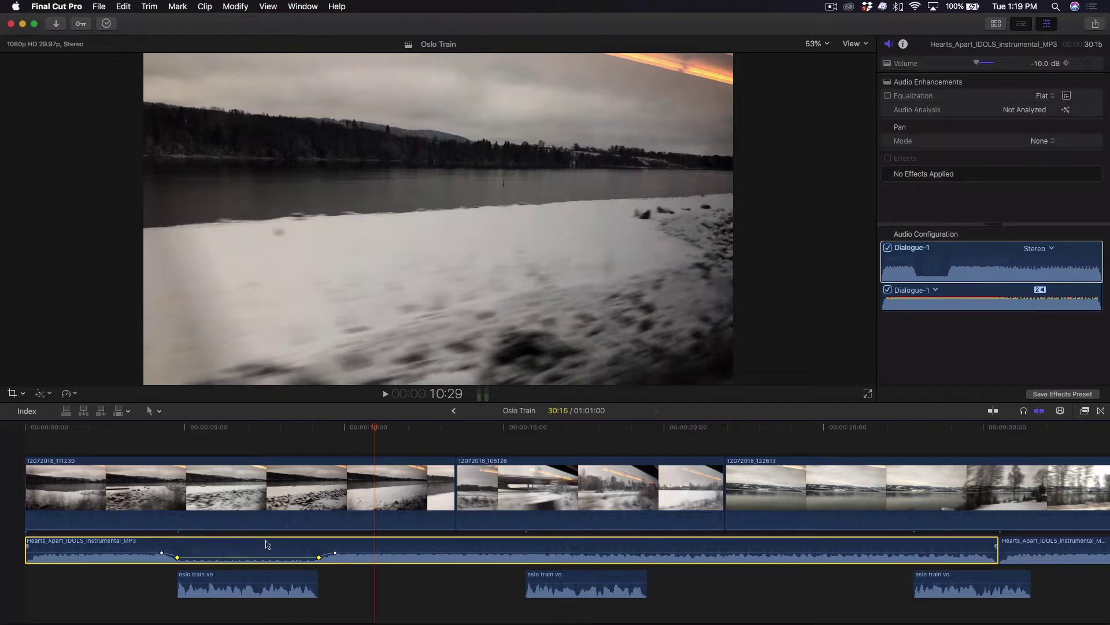
- Select the music clip's first volume keyframe and jump the playhead back keyframe by keyframe to 4:22
mouse_move(319, 556)
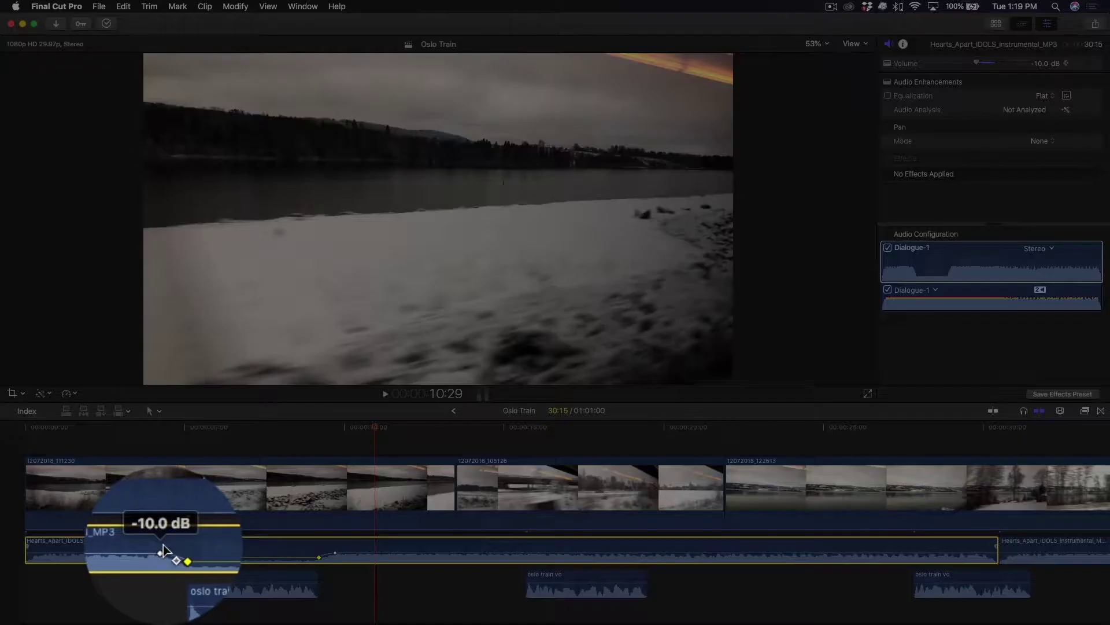
left_click(161, 553)
mouse_move(161, 550)
left_mouse_down()
mouse_move(179, 547)
mouse_move(177, 557)
left_mouse_up()
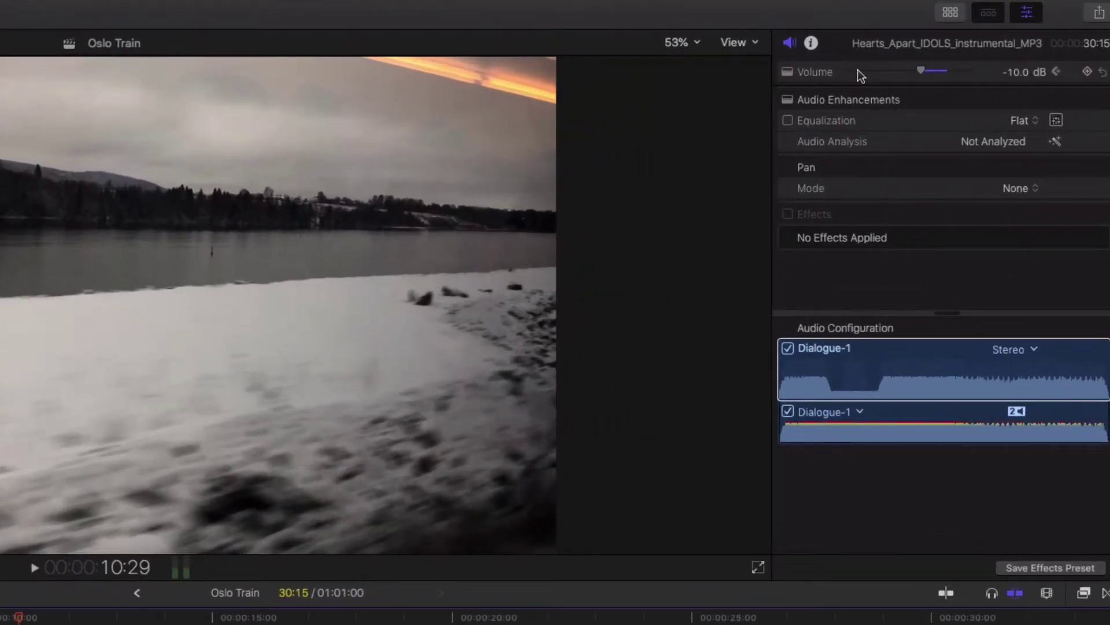
left_click(1057, 74)
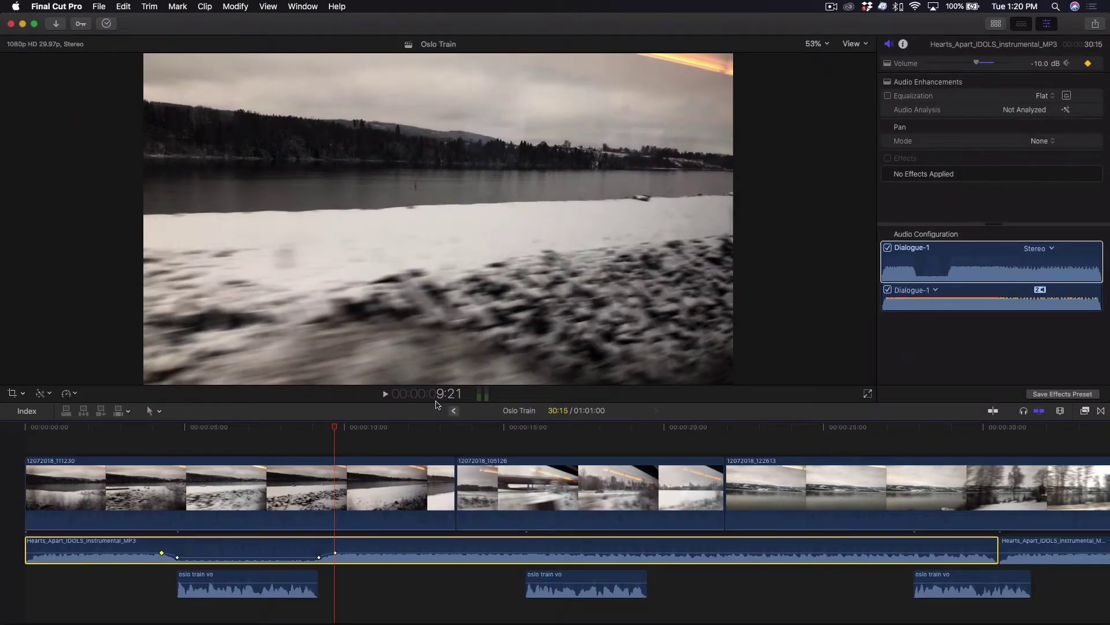
left_click(1067, 63)
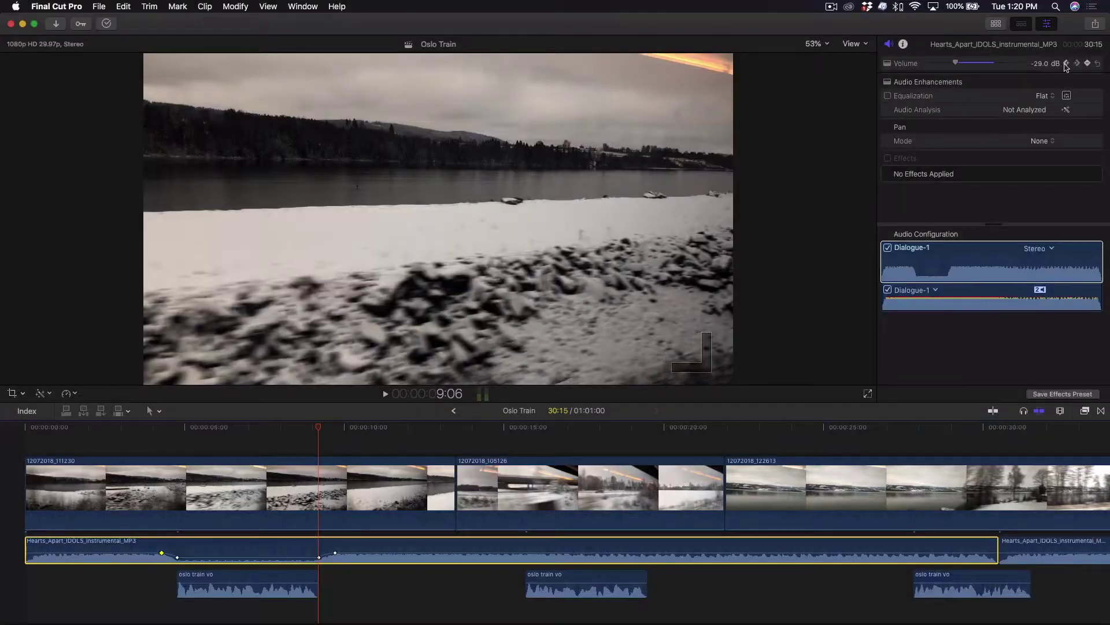
left_click(1066, 63)
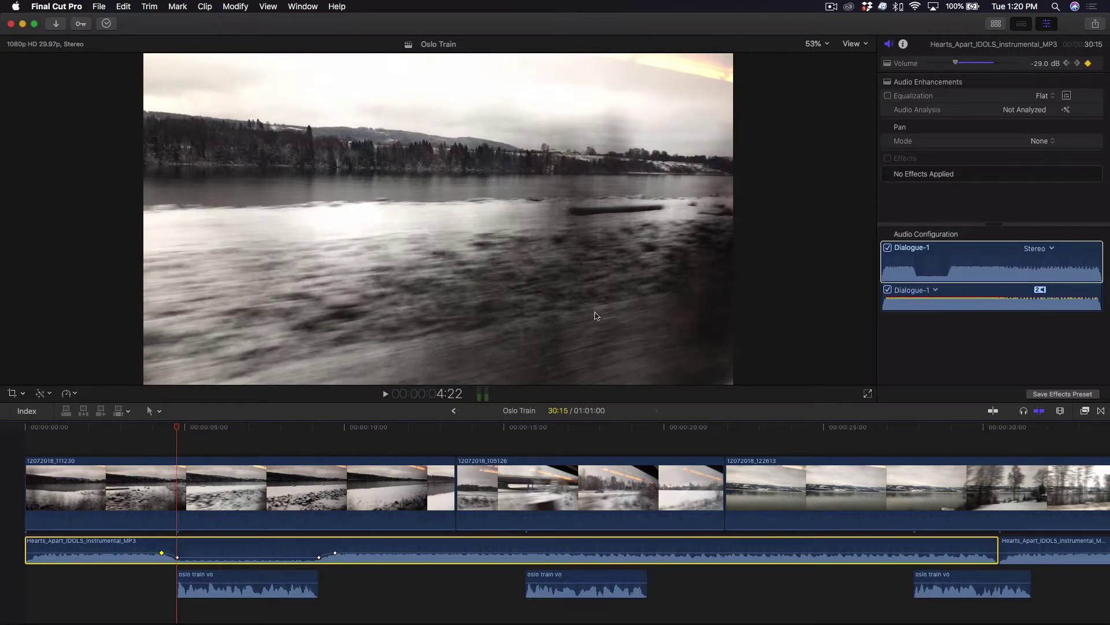
- Select the two volume keyframes at the start of the first voiceover and slightly reposition them on the music clip
left_click(177, 558)
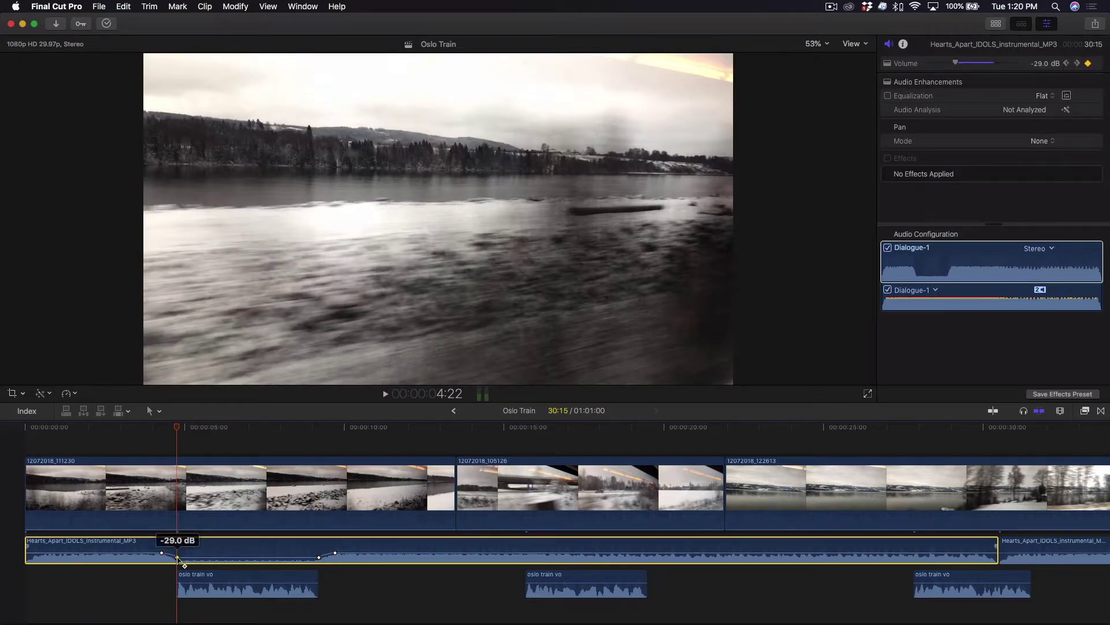
mouse_move(162, 554)
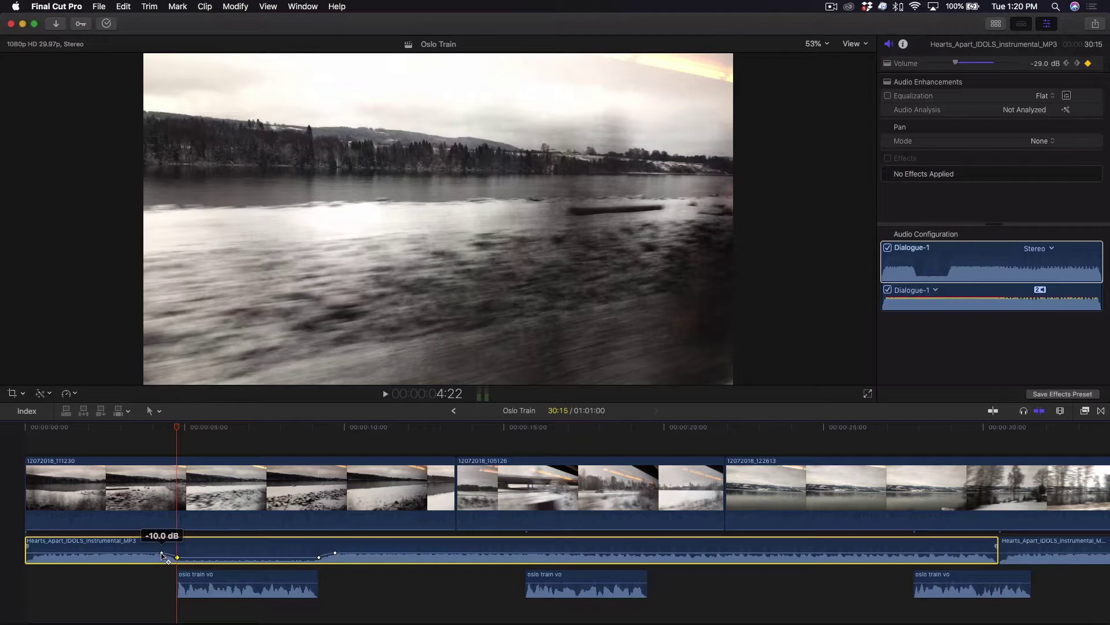
left_click(161, 554)
mouse_move(162, 554)
left_mouse_down()
mouse_move(144, 553)
mouse_move(175, 552)
mouse_move(162, 553)
left_mouse_up()
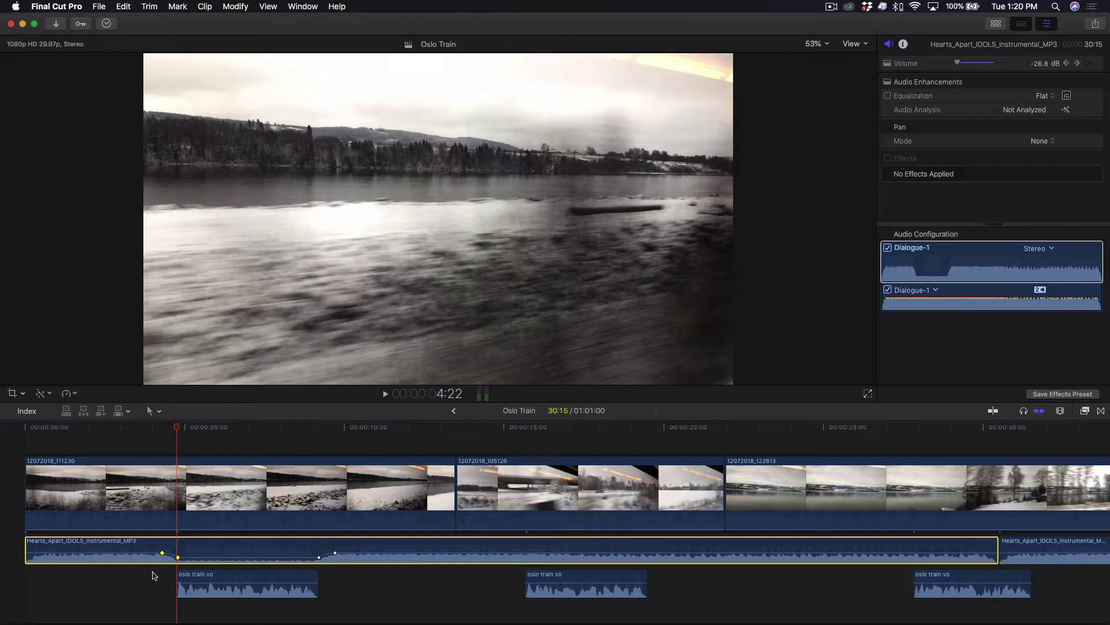
- Undo all volume and keyframe changes on the music clip until no keyframes are left
key("super+z")
key("super+z")
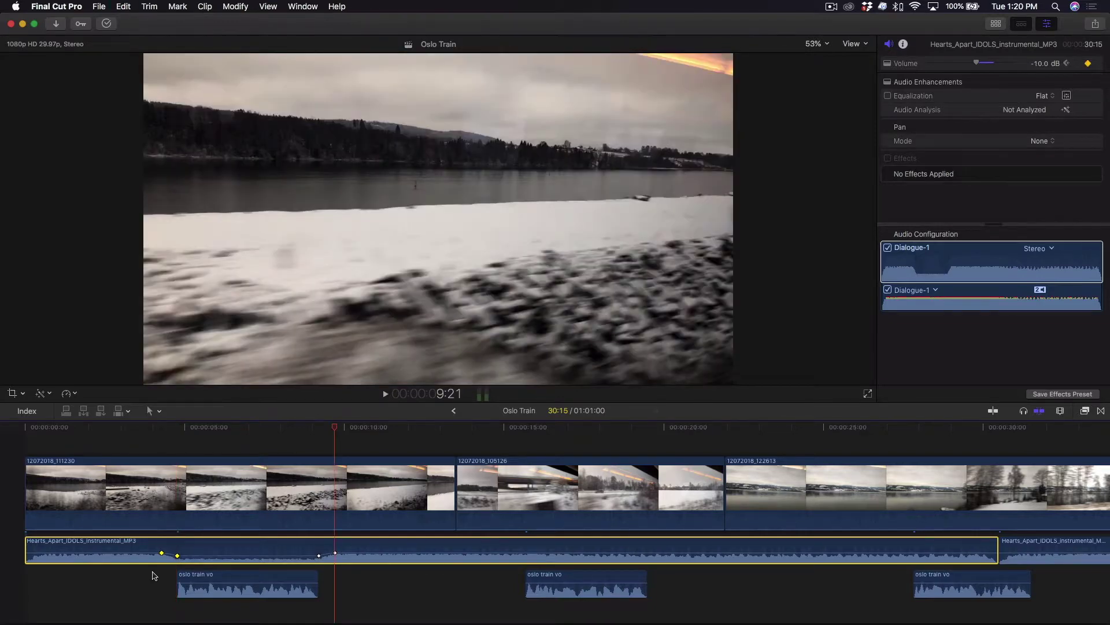
key("super+z")
key("super+z")
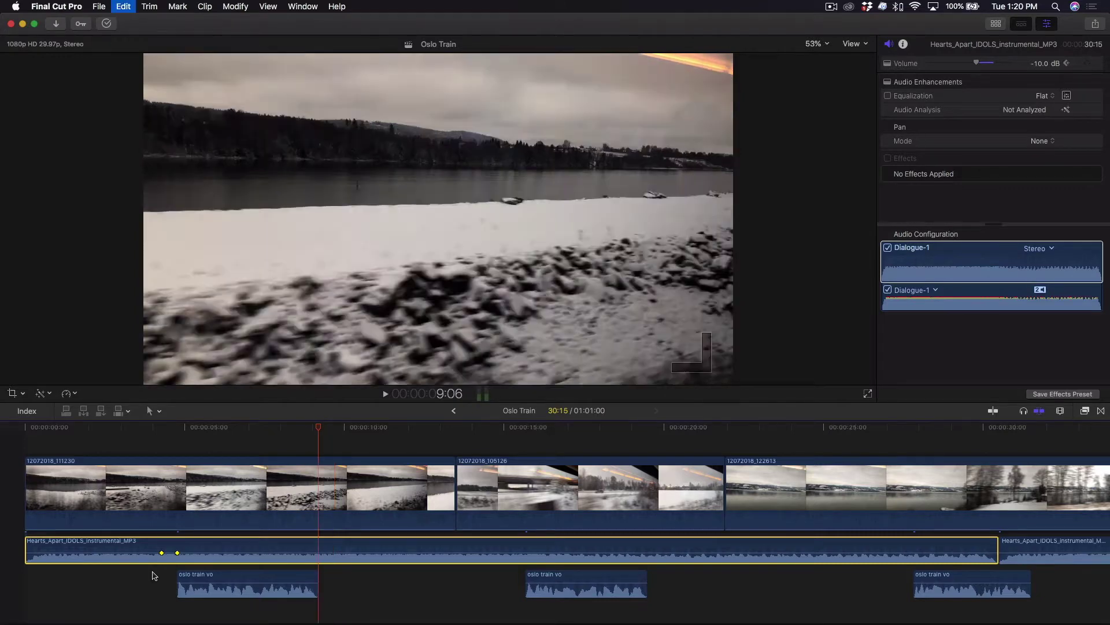
key("super+z")
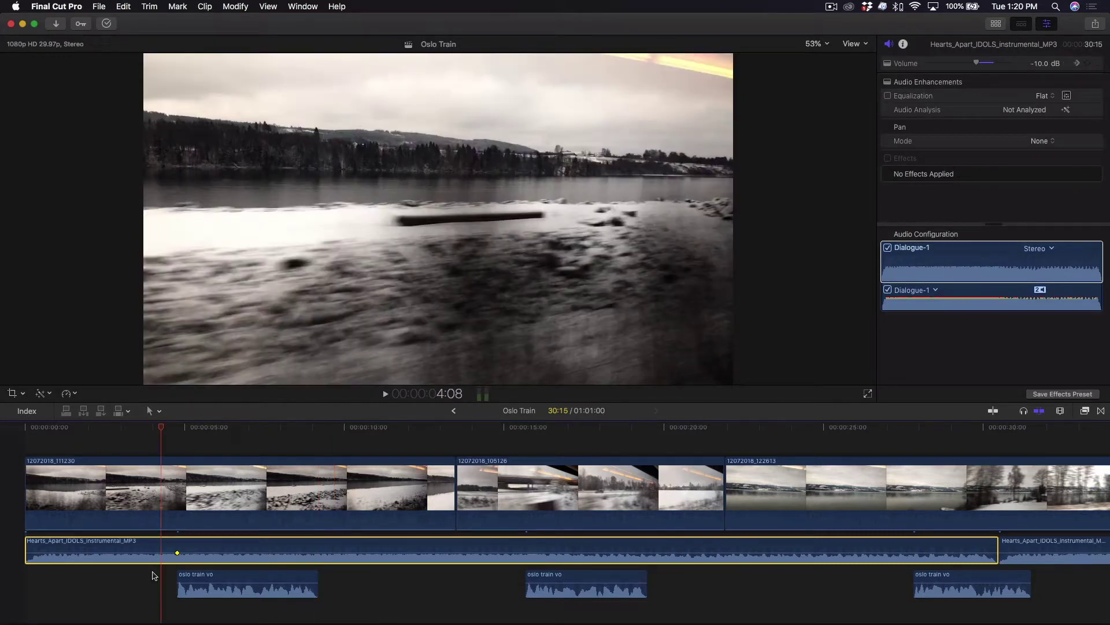
key("super+z")
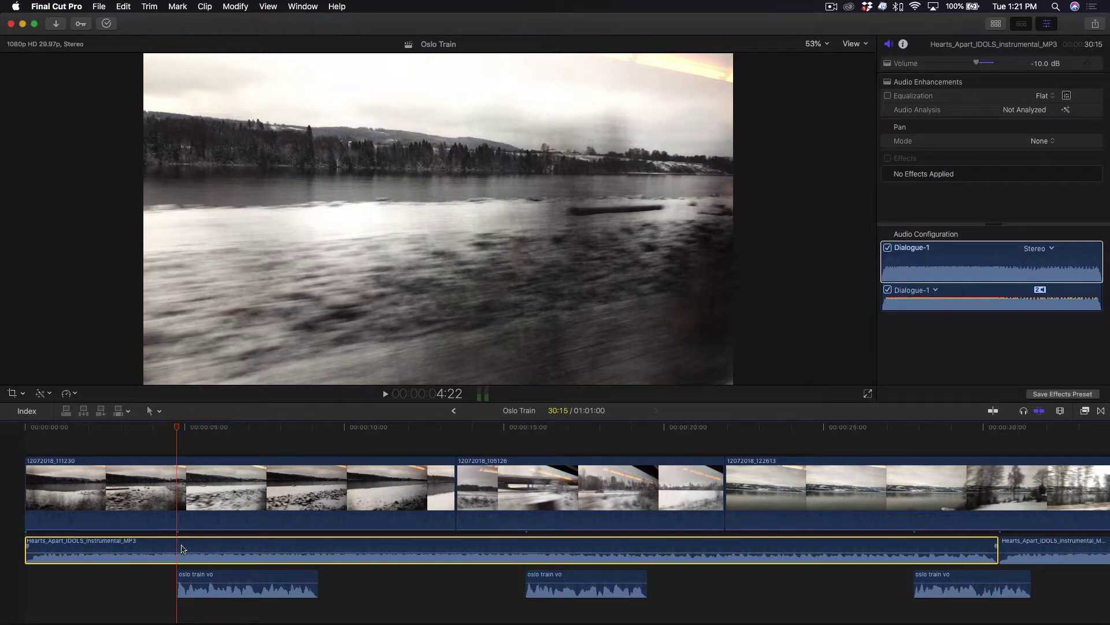
- Mark the part of the music clip above the first voiceover with the Range Selection tool and lower that range's volume
left_click(159, 411)
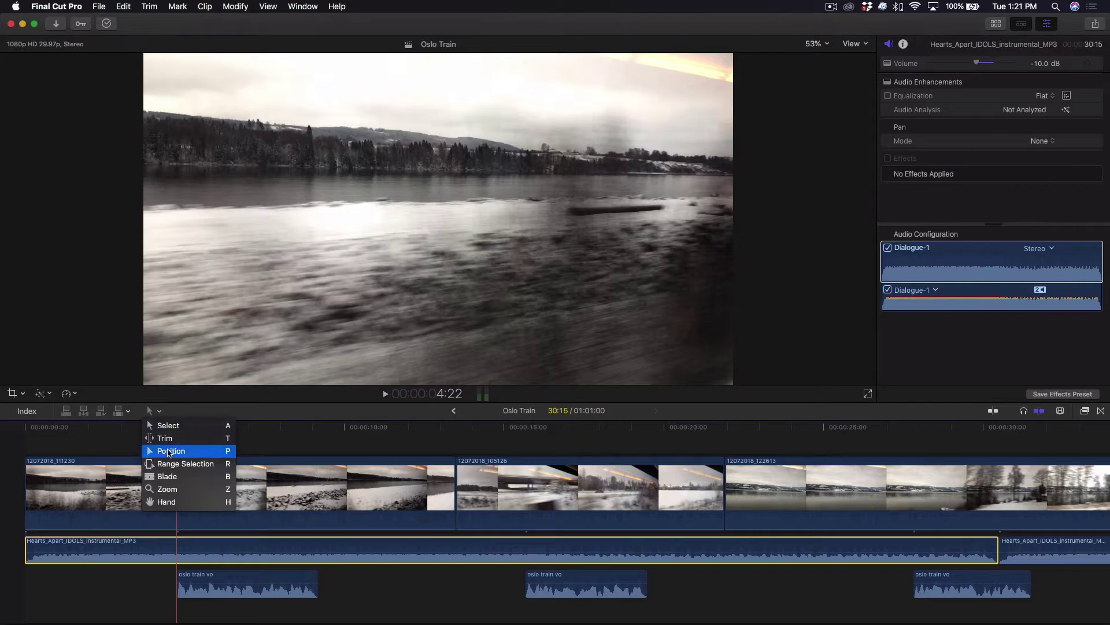
left_click(172, 464)
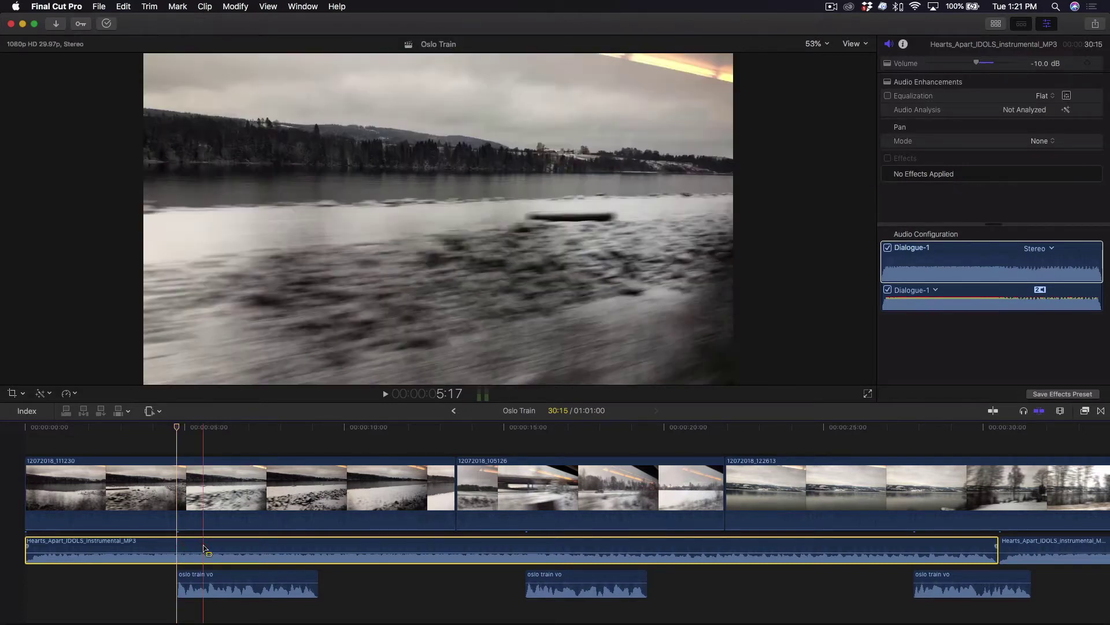
left_click_drag(179, 550, 319, 554)
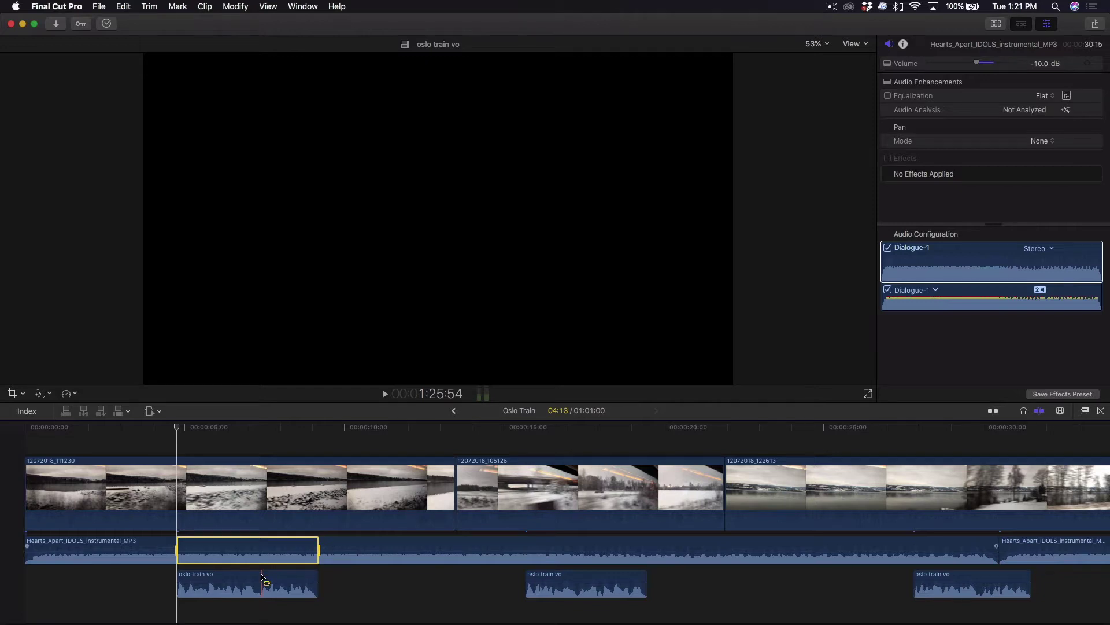
left_click_drag(286, 551, 284, 556)
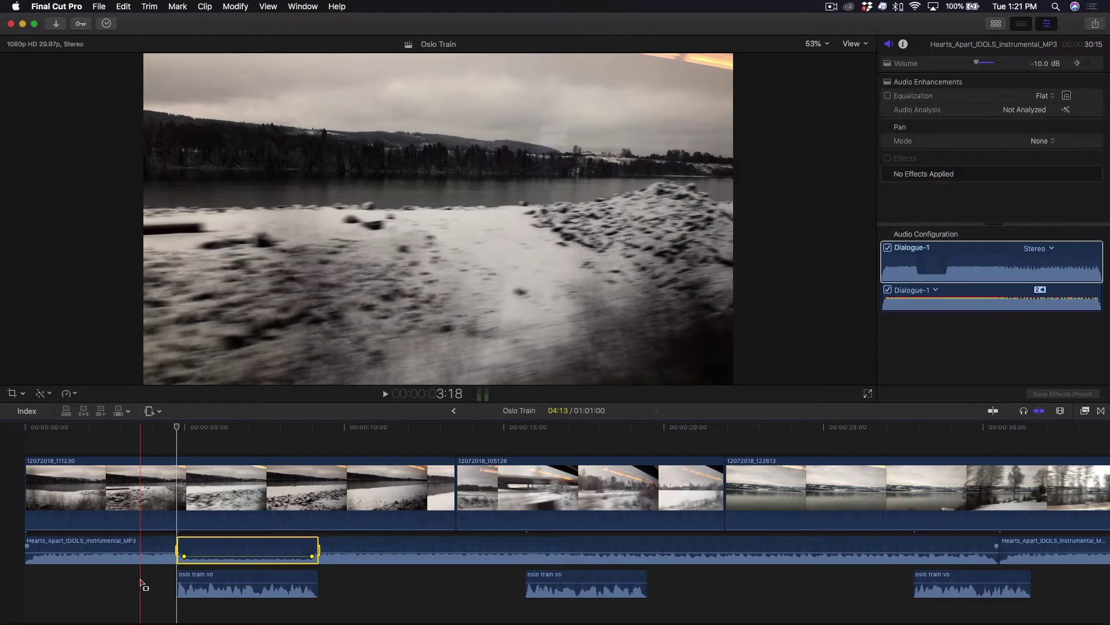
- Clear the range by placing the playhead at 3:18 in the timeline and switch back to the Select tool
left_click(140, 584)
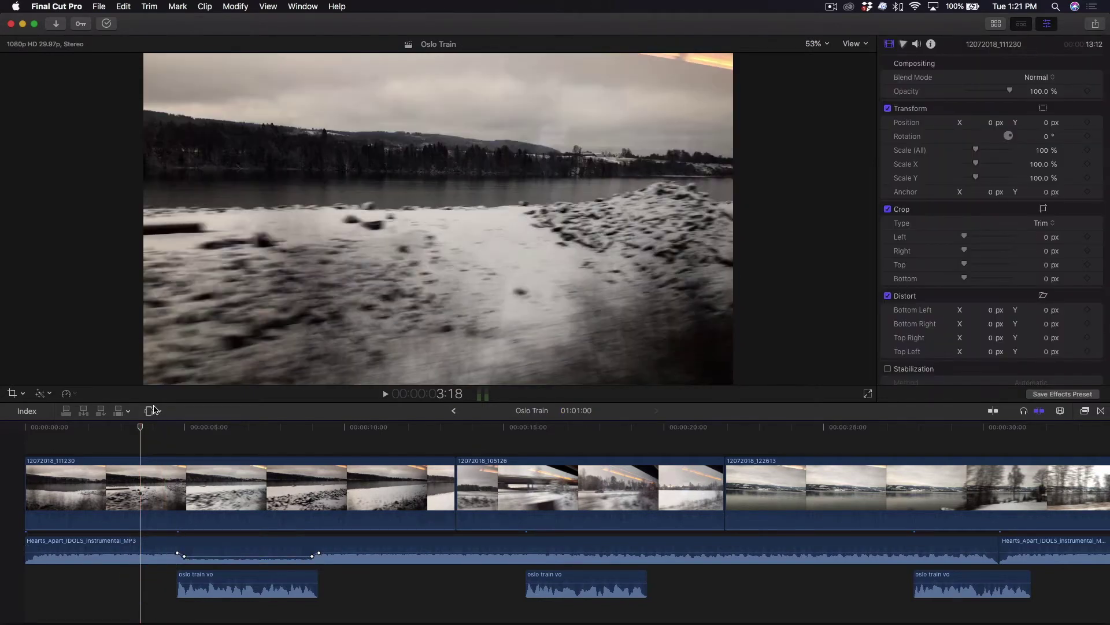
left_click(153, 409)
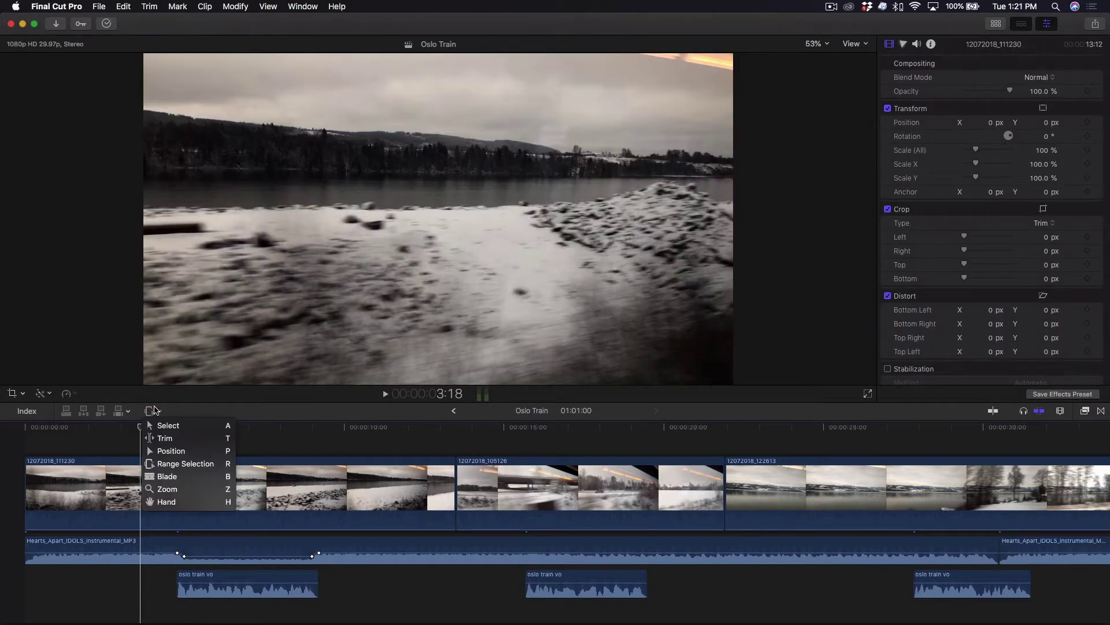
left_click(161, 426)
mouse_move(147, 590)
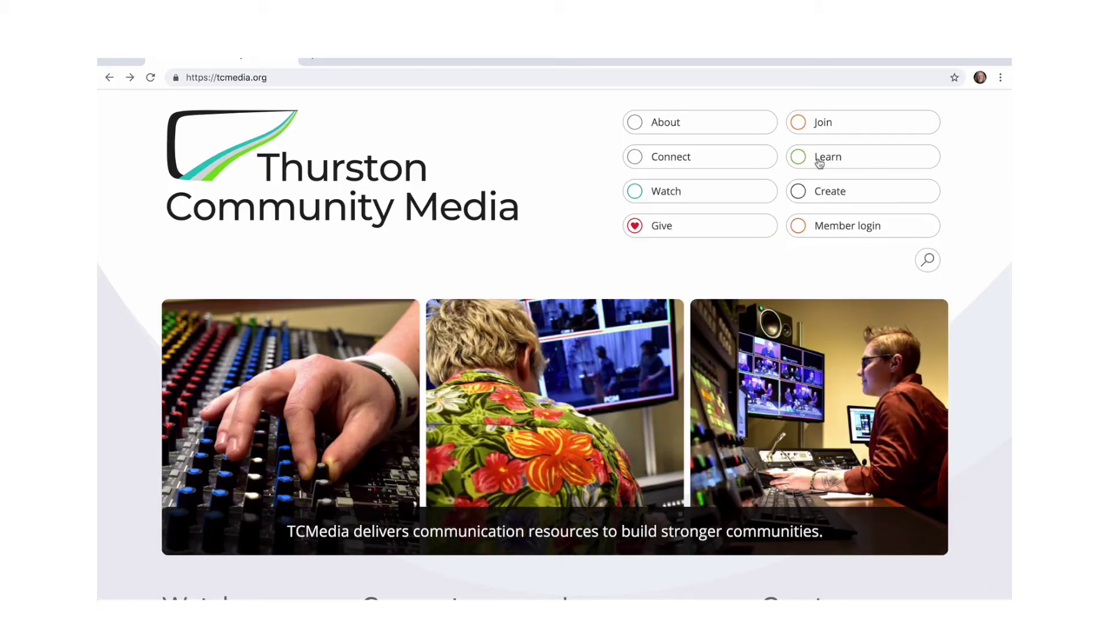
- Switch to the tcmedia.org website in the browser and expand its Learn section
left_click(819, 162)
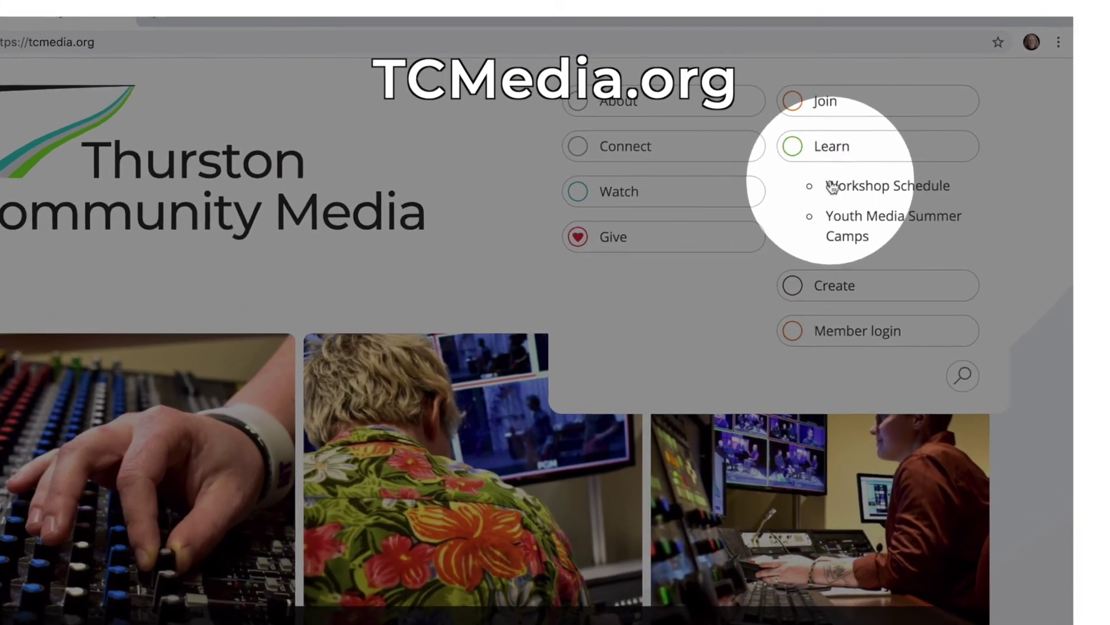